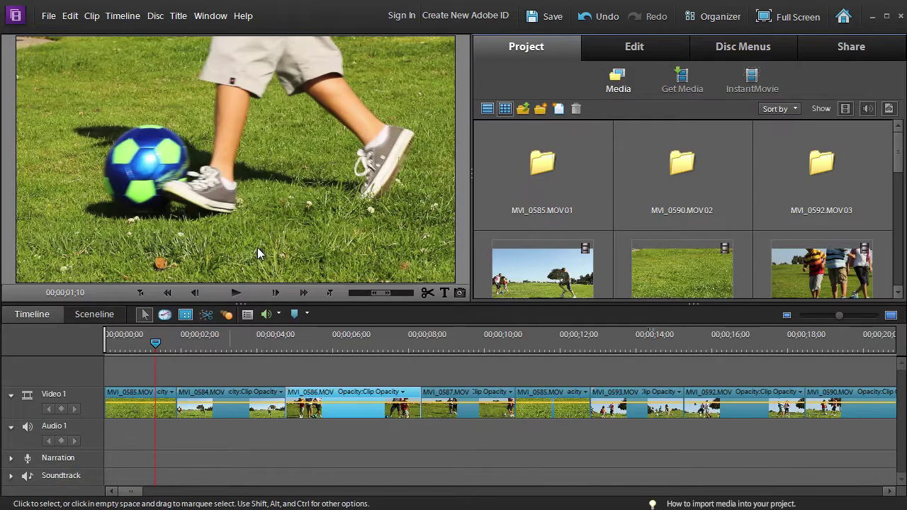
# - Add a menu marker named 'Scene 1' at 00;00;01;10 with a motion menu button
pyautogui.click(715, 51)
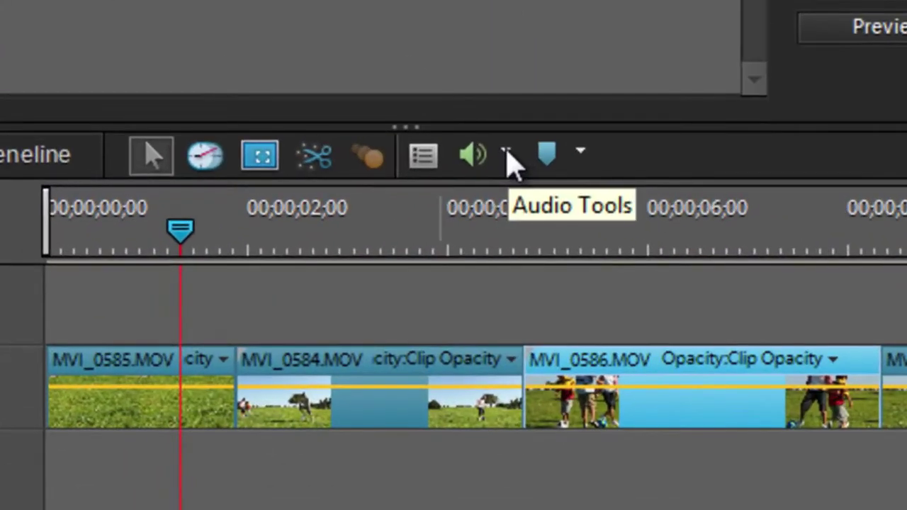
pyautogui.click(575, 152)
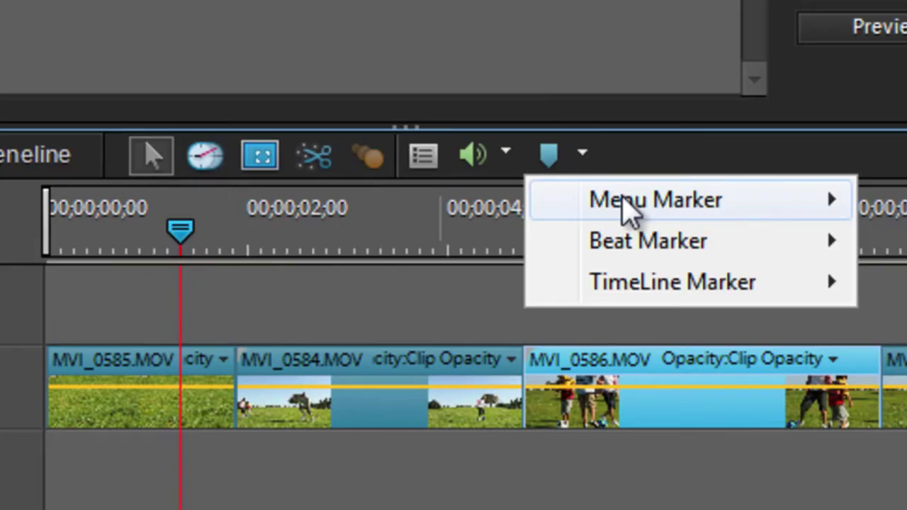
pyautogui.moveTo(624, 210)
pyautogui.click(433, 201)
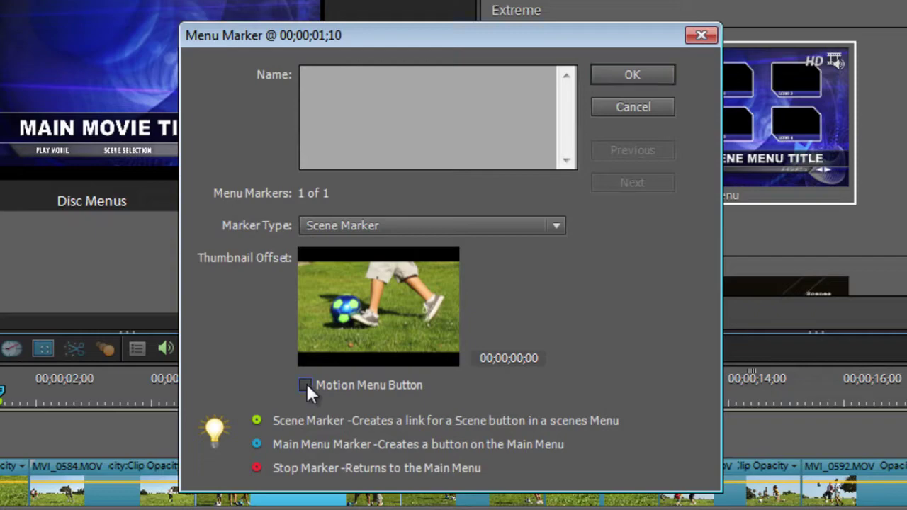
pyautogui.click(405, 84)
pyautogui.write('Scene 1')
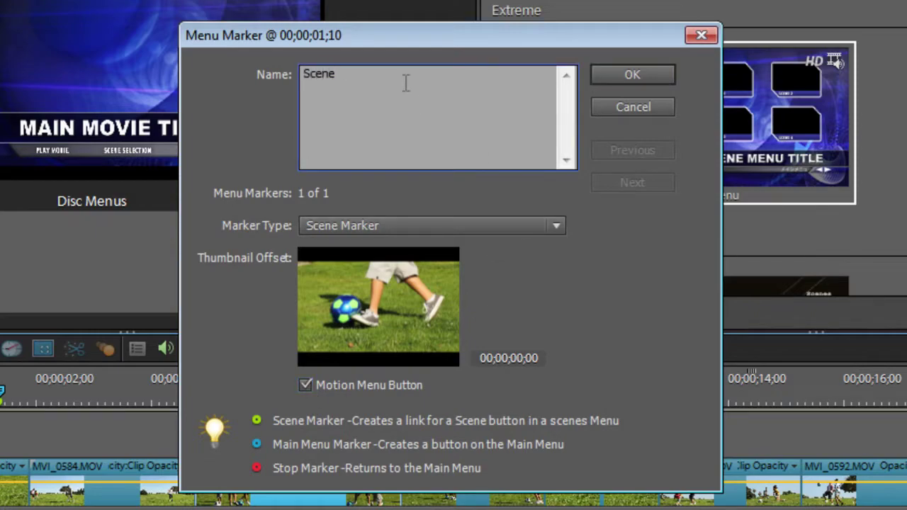
pyautogui.click(632, 74)
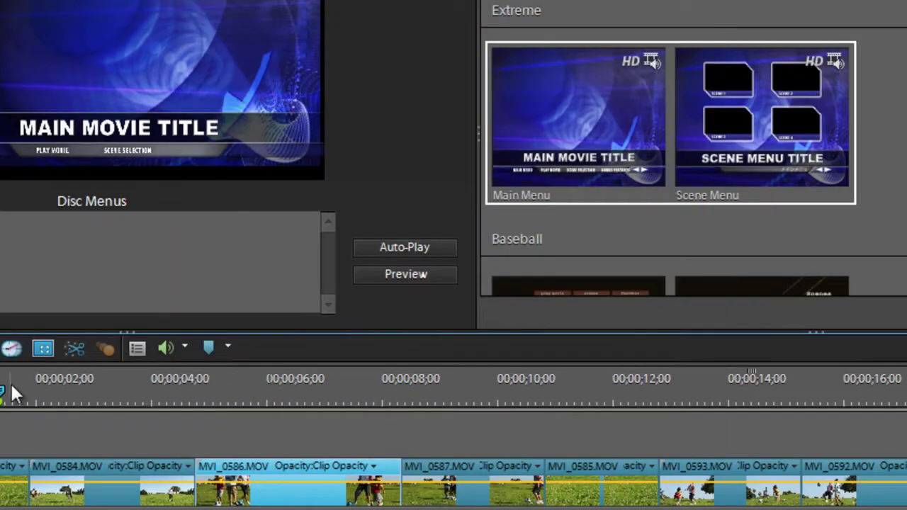
# - At 00;00;05;24, add a motion menu marker named 'Scene 2'
pyautogui.moveTo(1, 396); pyautogui.dragTo(255, 401)
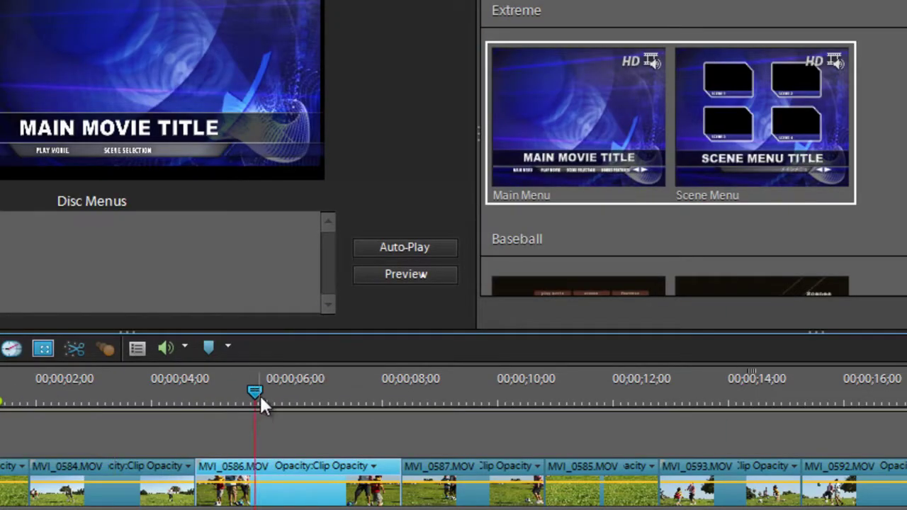
pyautogui.click(228, 347)
pyautogui.moveTo(247, 381)
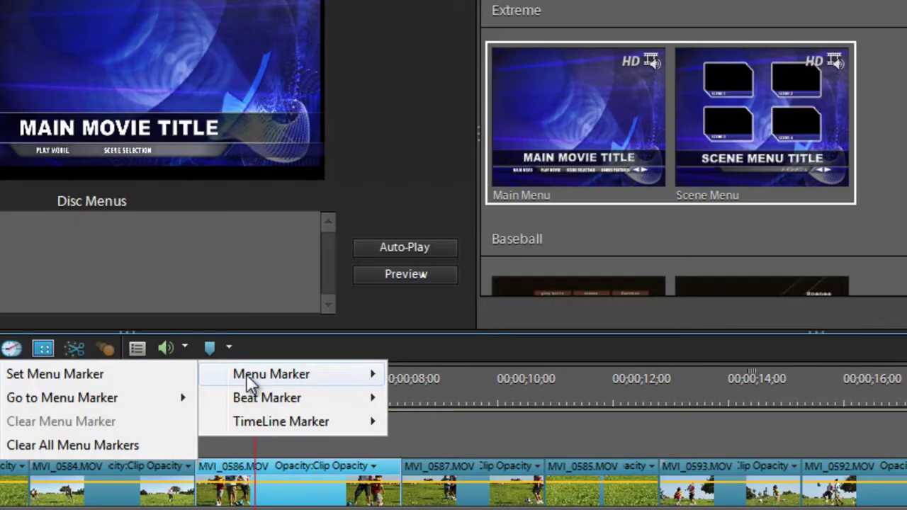
pyautogui.click(174, 373)
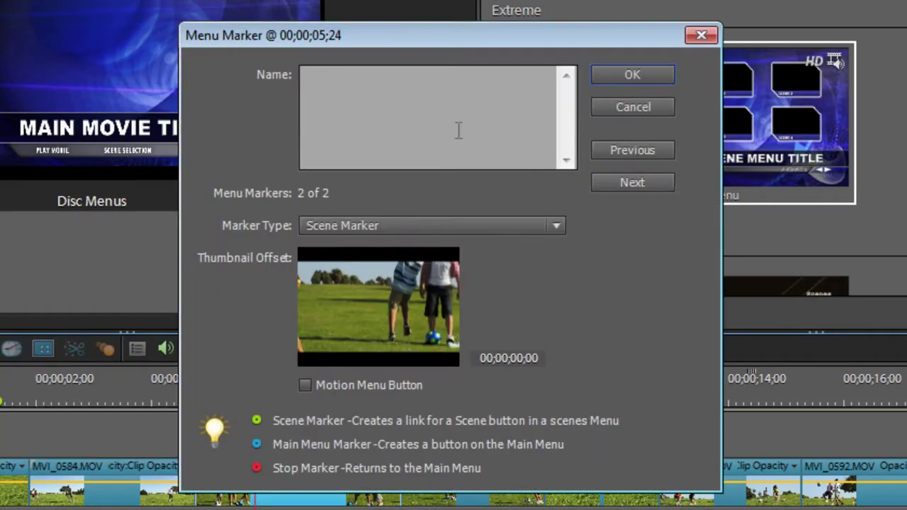
pyautogui.write('Sce')
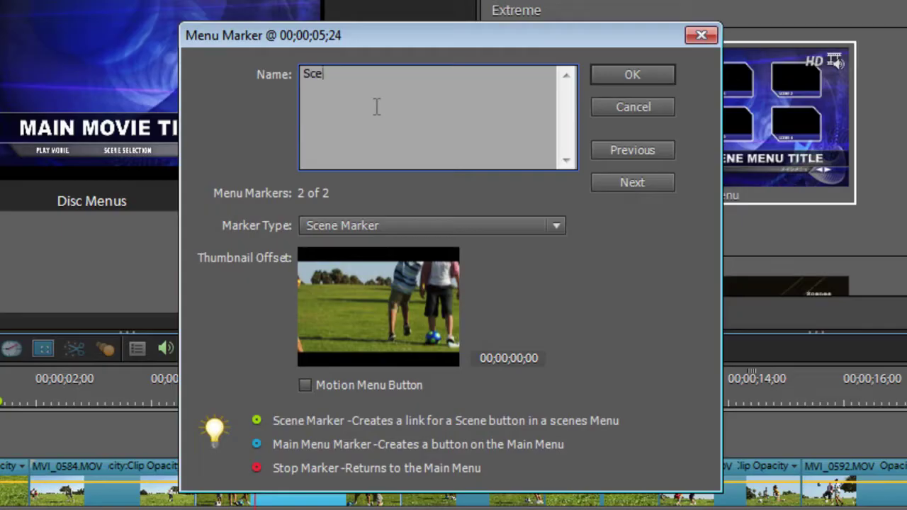
pyautogui.write('ne 2')
pyautogui.click(305, 385)
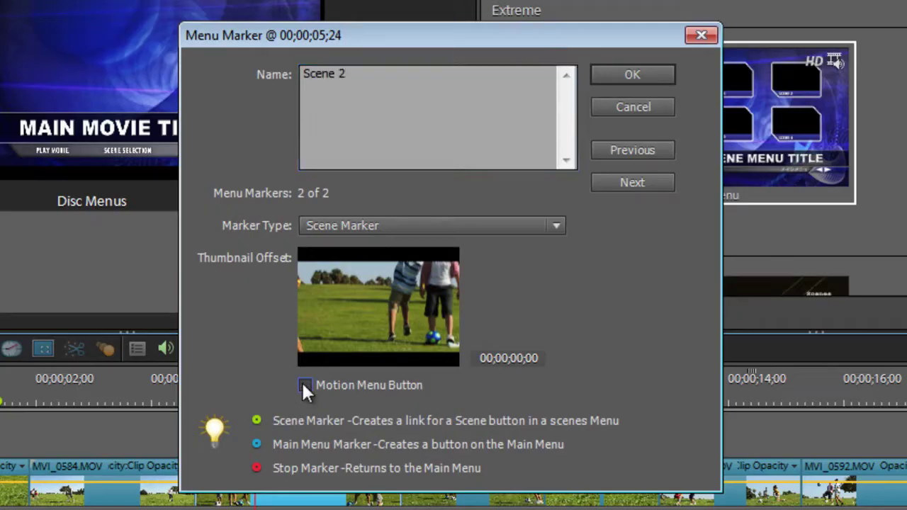
pyautogui.click(633, 74)
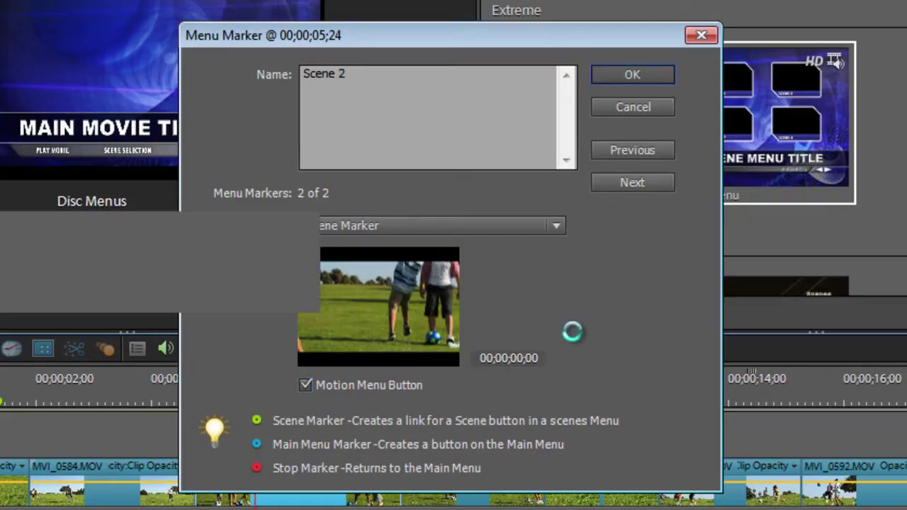
pyautogui.moveTo(257, 393); pyautogui.dragTo(456, 394)
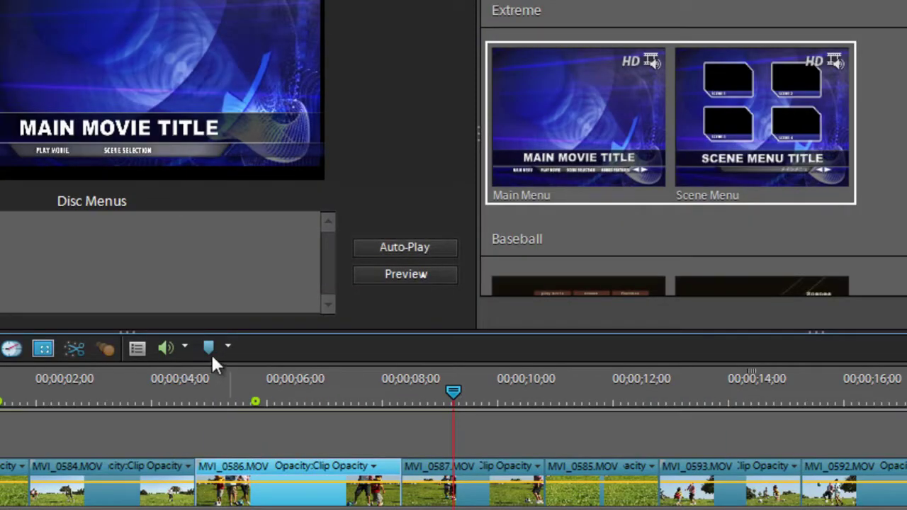
# - Add a motion menu marker named 'Scene 3' at 00;00;09;07
pyautogui.click(228, 347)
pyautogui.moveTo(272, 381)
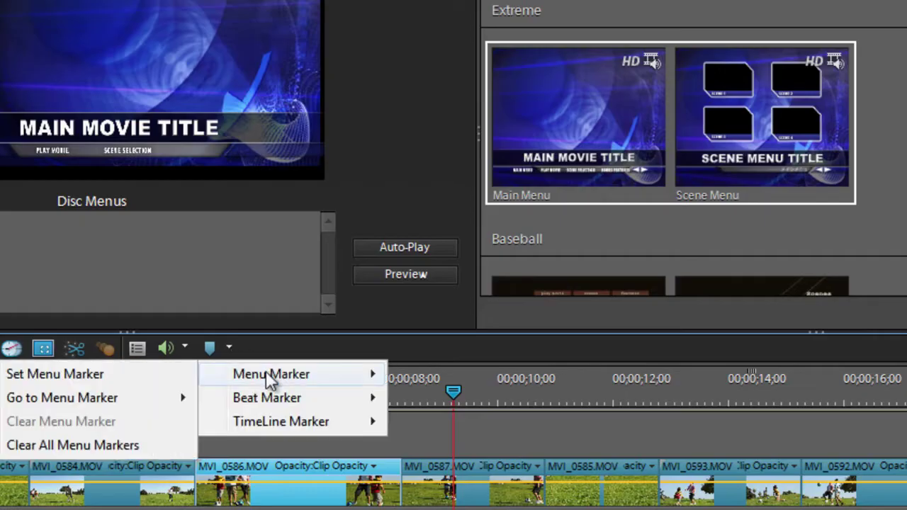
pyautogui.click(166, 377)
pyautogui.click(330, 120)
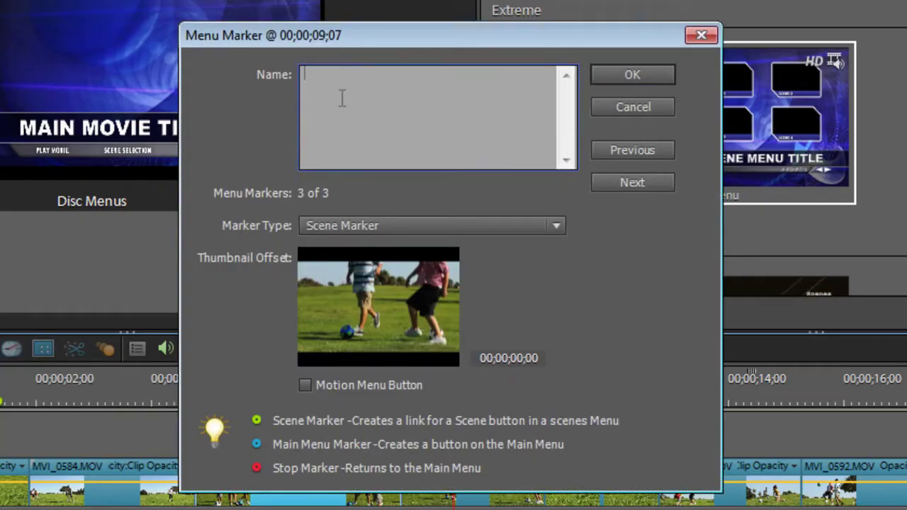
pyautogui.write('Scene 3')
pyautogui.click(305, 385)
pyautogui.click(642, 75)
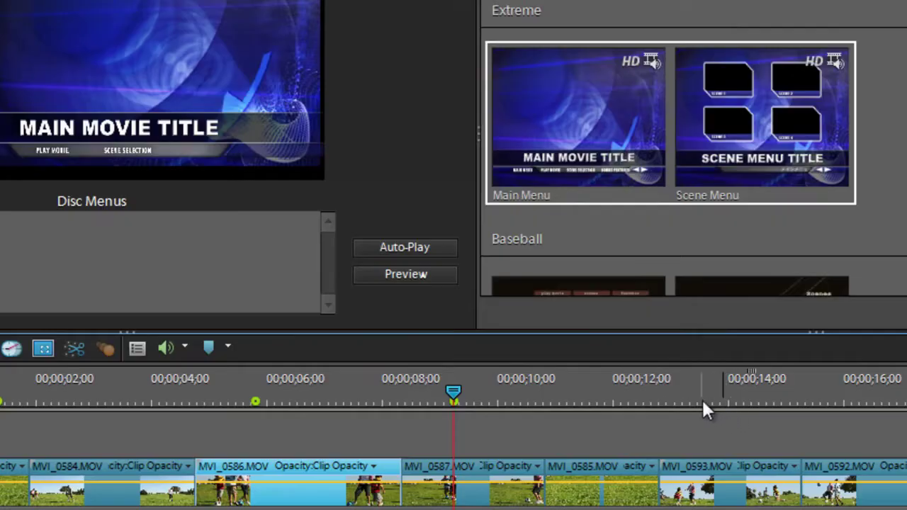
# - Move the playhead to 00;00;13;21 and add a motion menu marker named 'Scene 4'
pyautogui.click(710, 406)
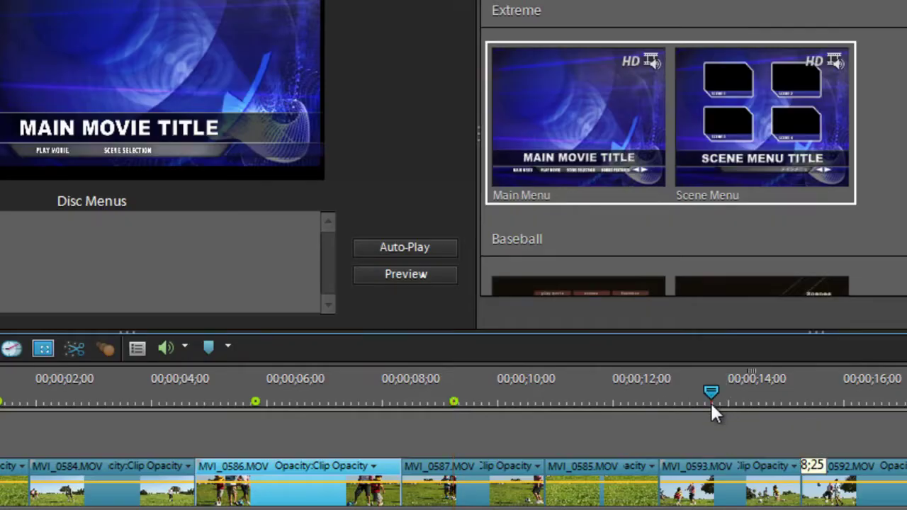
pyautogui.click(228, 346)
pyautogui.moveTo(251, 382)
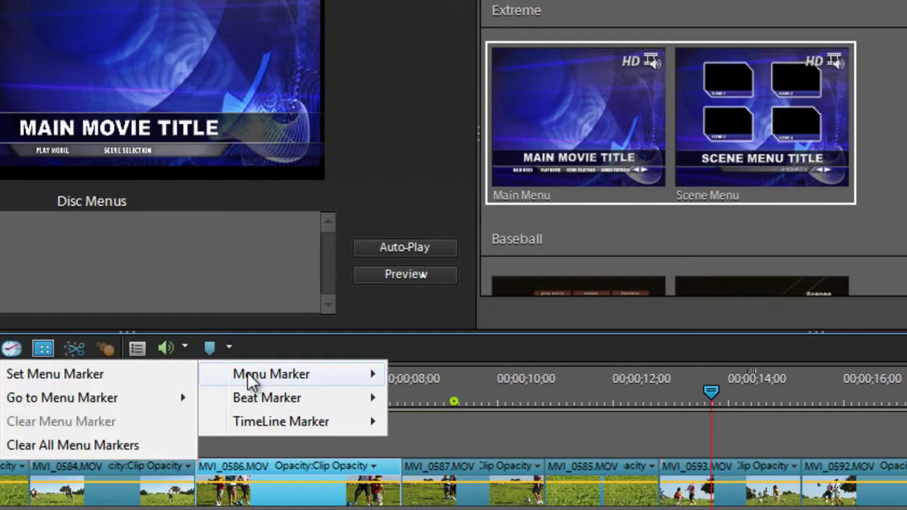
pyautogui.click(142, 374)
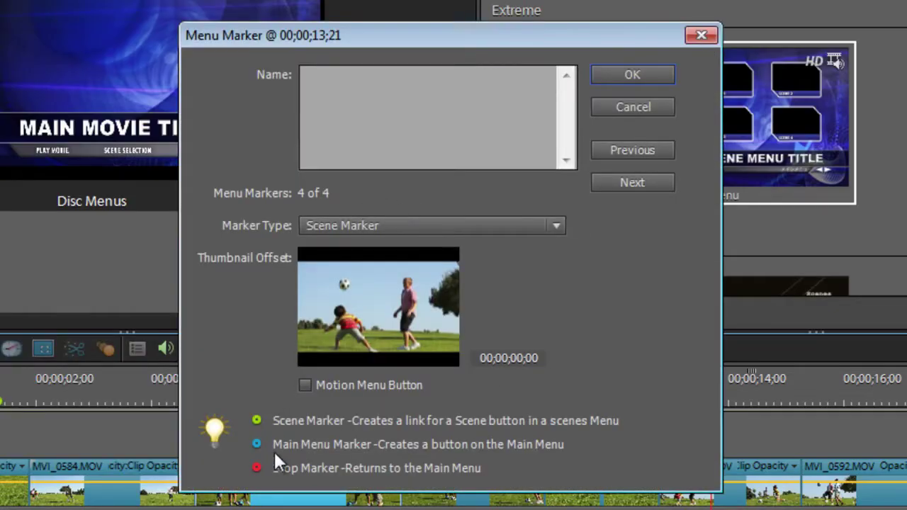
pyautogui.click(360, 82)
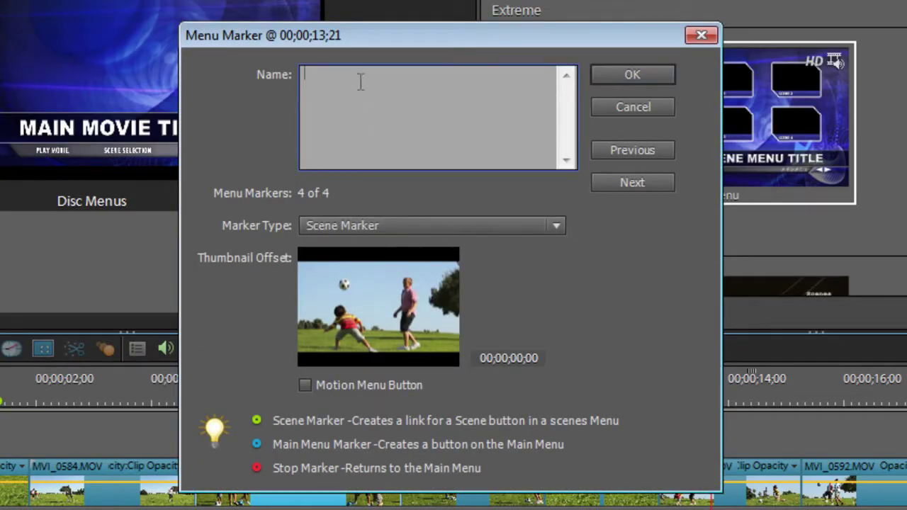
pyautogui.write('Scene 4')
pyautogui.click(305, 385)
pyautogui.click(644, 73)
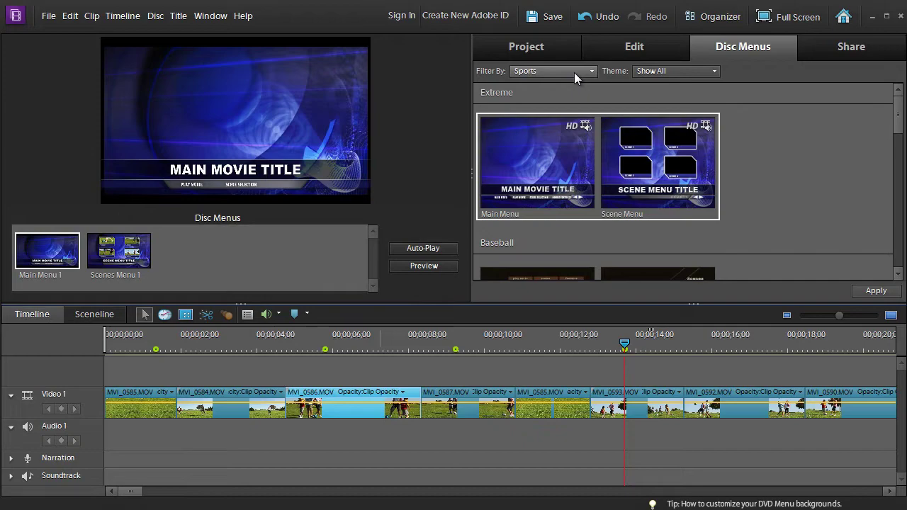
# - Apply the Soccer Action menu theme, then preview both scene menus and the main menu
pyautogui.moveTo(898, 127); pyautogui.dragTo(902, 234)
pyautogui.click(567, 221)
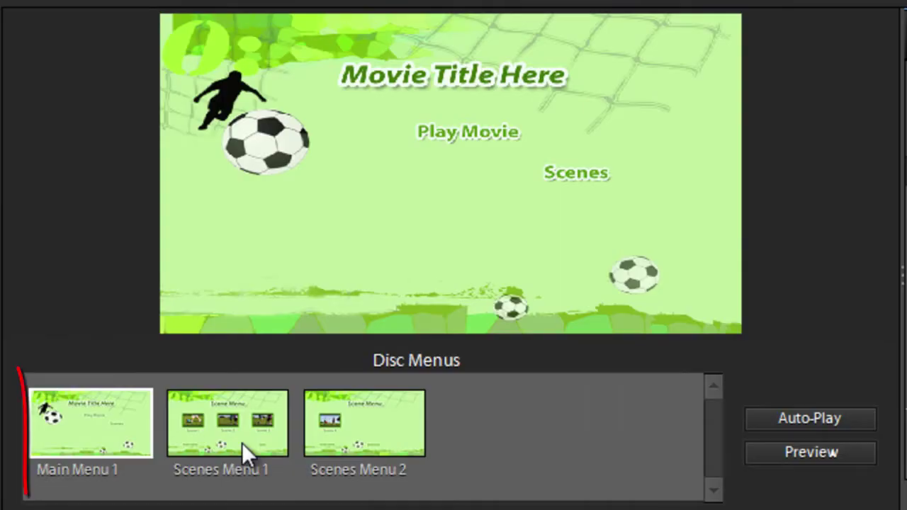
pyautogui.click(242, 443)
pyautogui.click(375, 453)
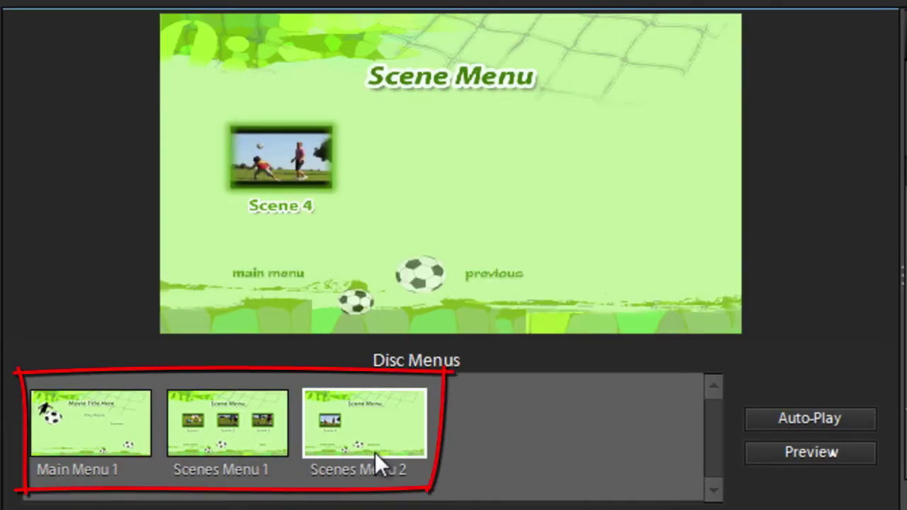
pyautogui.click(259, 447)
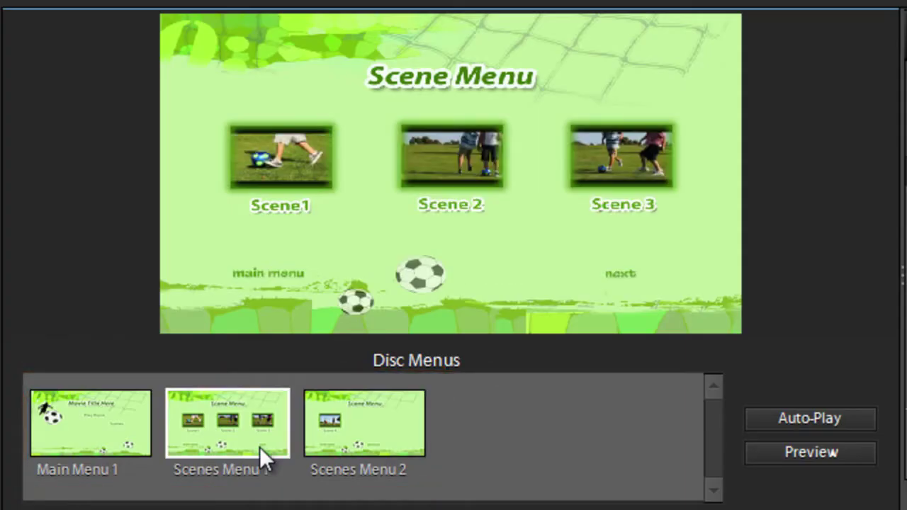
pyautogui.click(398, 430)
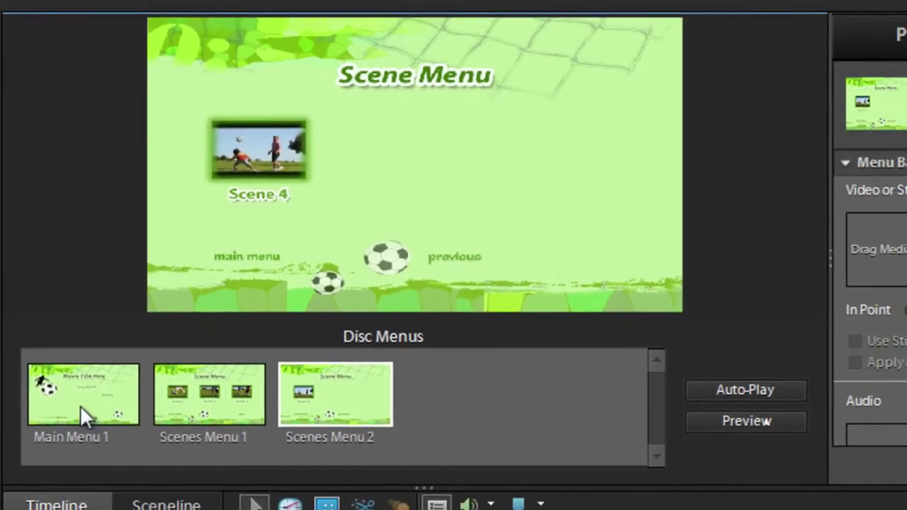
pyautogui.click(79, 425)
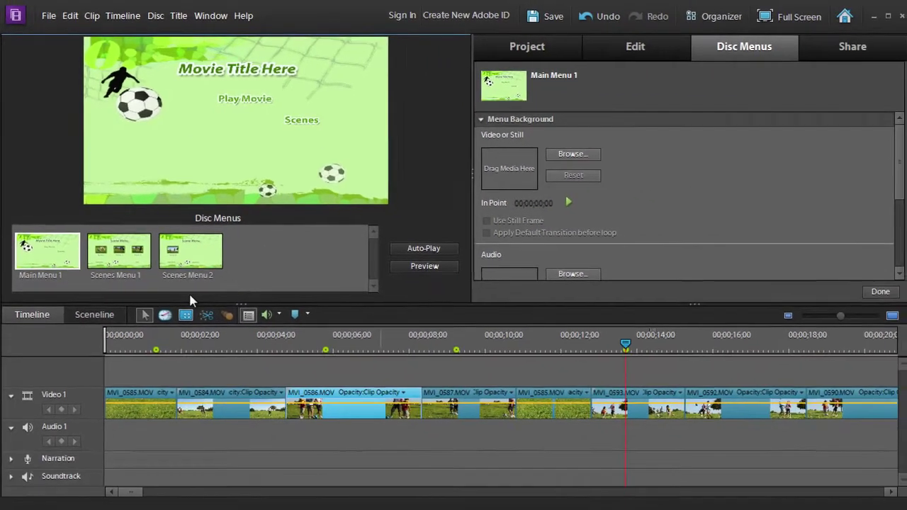
# - Enlarge the menu panels and change the main menu title to 'Soccer days'
pyautogui.moveTo(214, 326); pyautogui.dragTo(416, 455)
pyautogui.moveTo(368, 411); pyautogui.dragTo(369, 428)
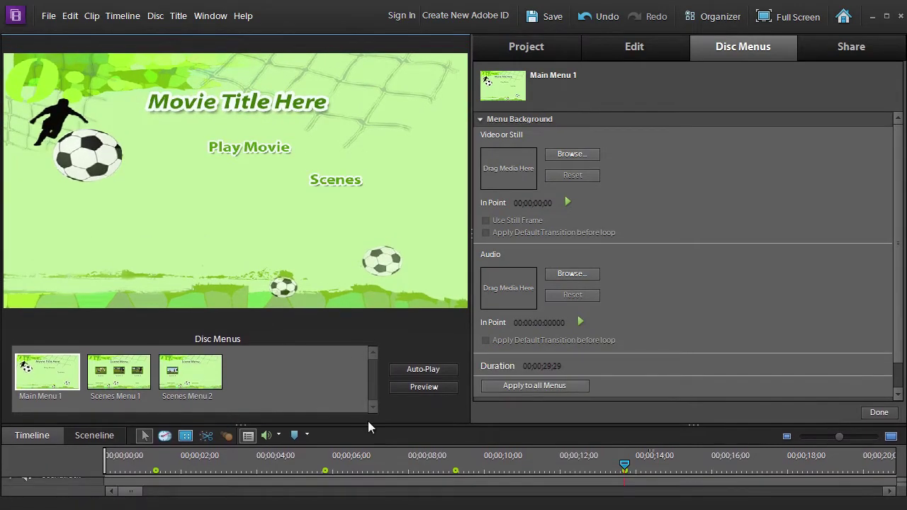
pyautogui.click(281, 116)
pyautogui.doubleClick(281, 116)
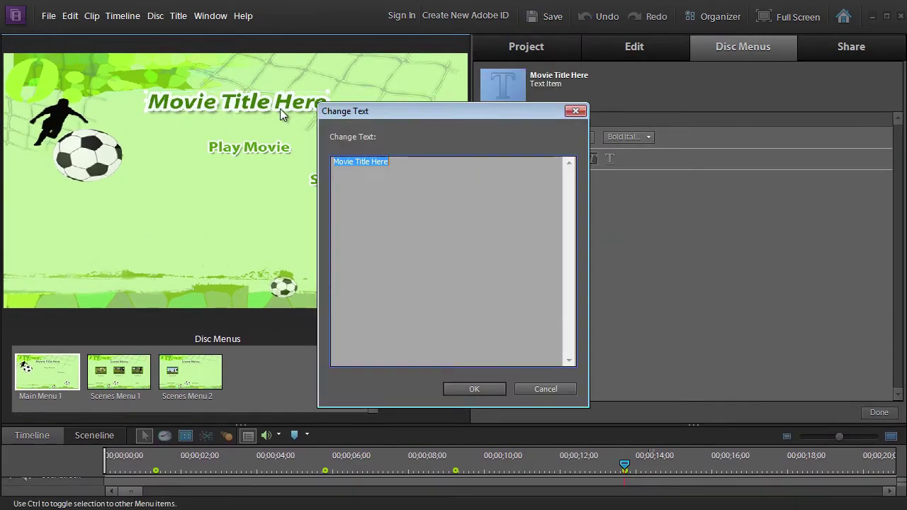
pyautogui.press('BackSpace')
pyautogui.write('Soccer days')
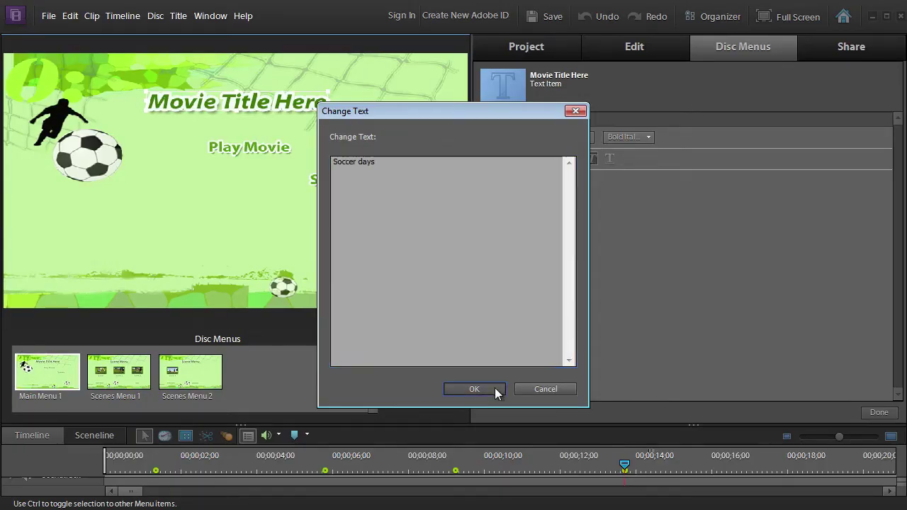
pyautogui.click(496, 394)
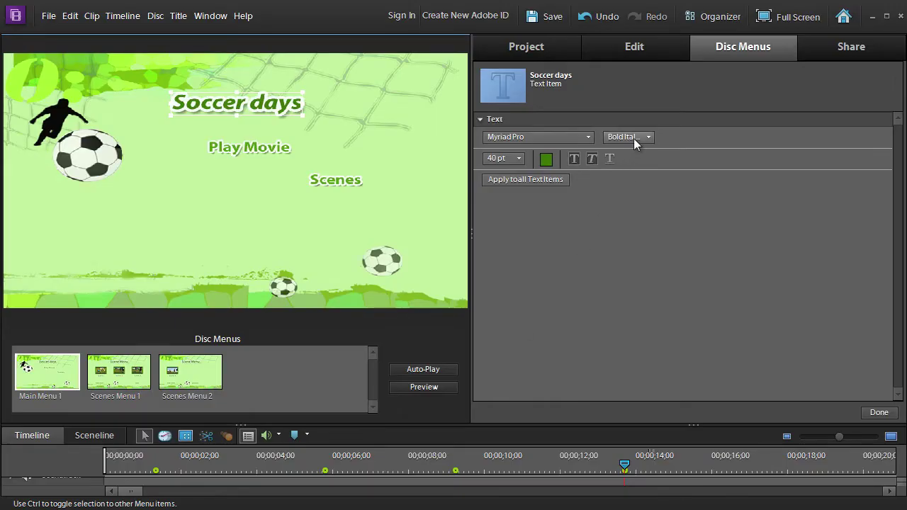
# - Set the Soccer days title to 60 pt, keeping it italic
pyautogui.click(520, 158)
pyautogui.click(534, 292)
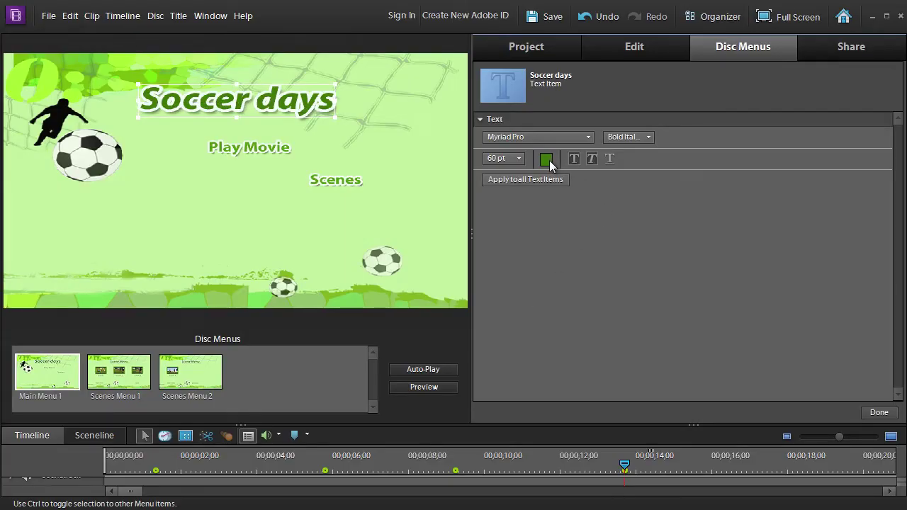
pyautogui.click(589, 159)
pyautogui.click(589, 158)
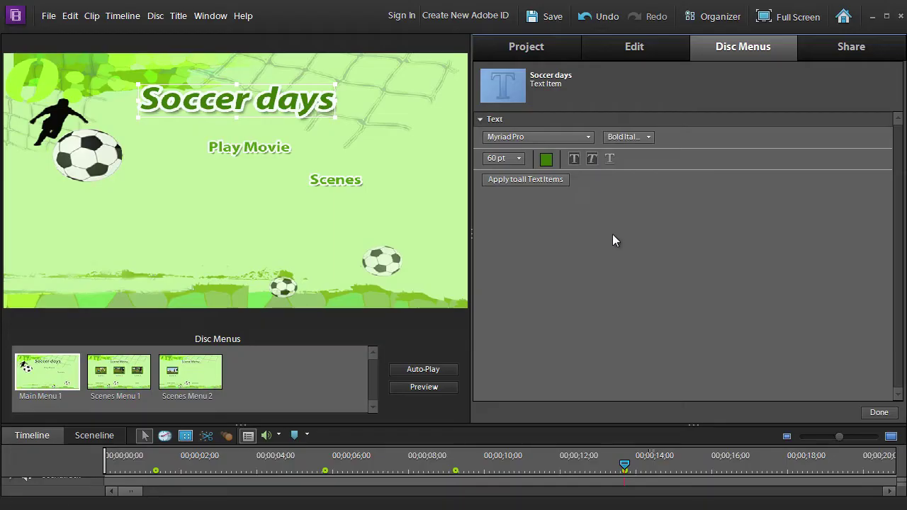
# - Check the Scenes and Scene 2 buttons, then show Main Menu 1's background settings
pyautogui.click(336, 180)
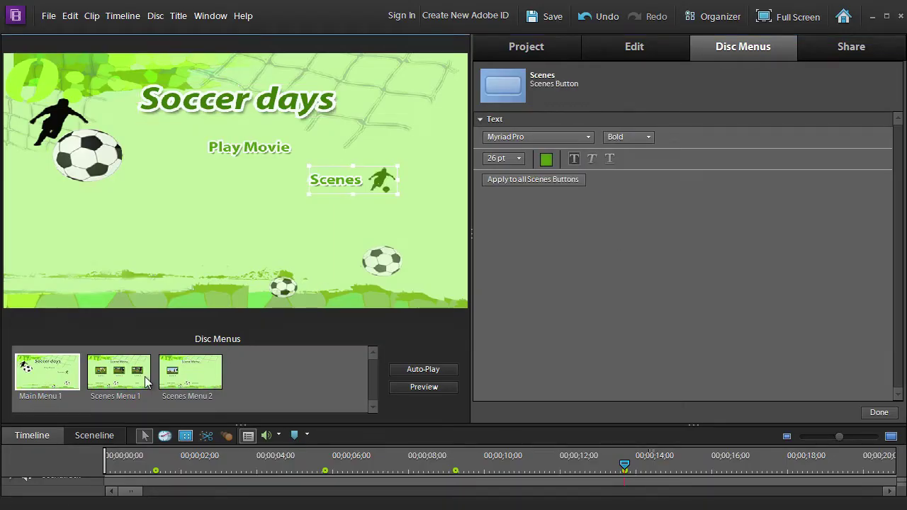
pyautogui.click(147, 383)
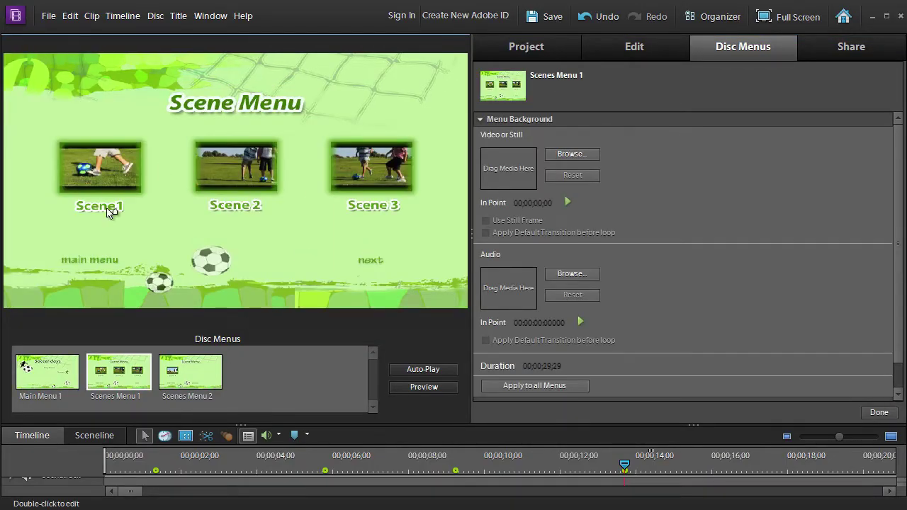
pyautogui.click(277, 217)
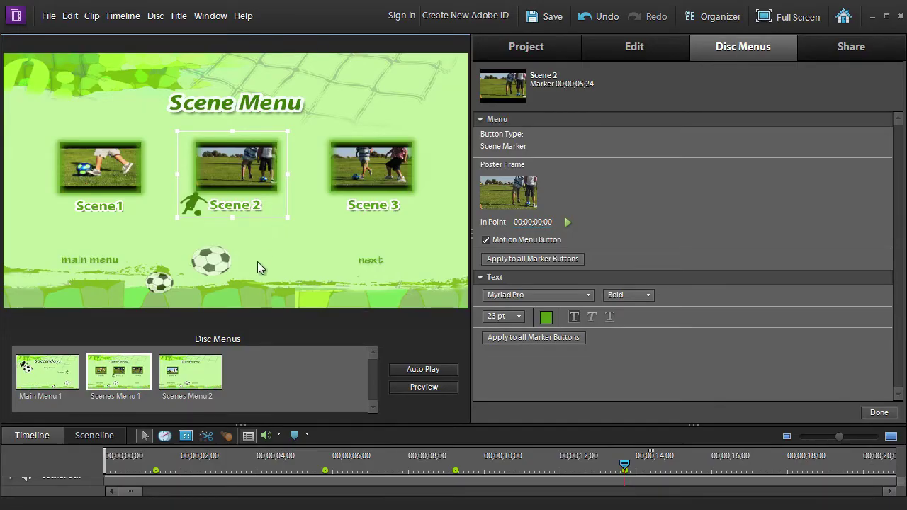
pyautogui.click(80, 392)
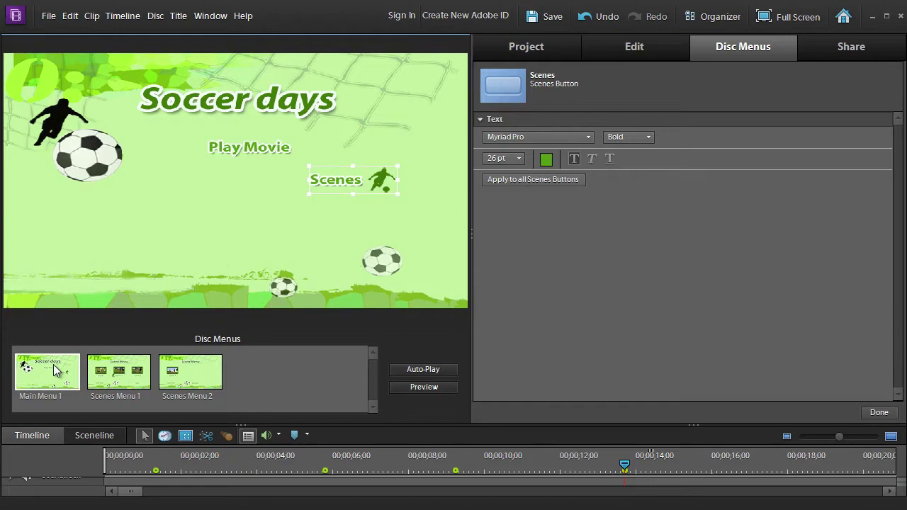
pyautogui.press('Escape')
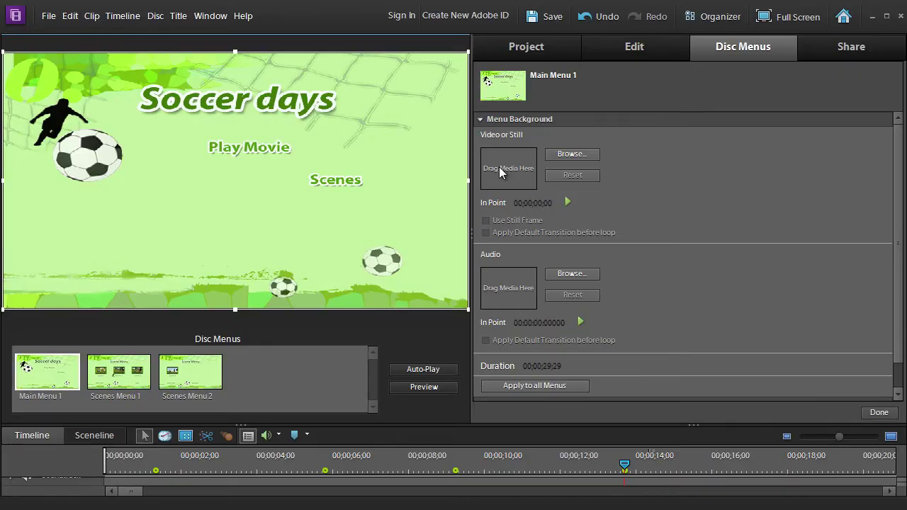
# - Set MVI_0593.MOV as Main Menu 1's video background
pyautogui.click(578, 156)
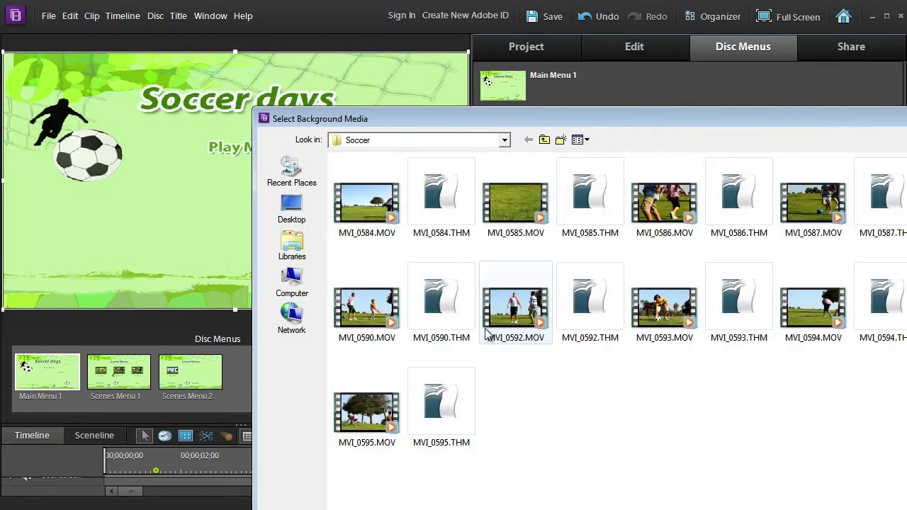
pyautogui.click(664, 305)
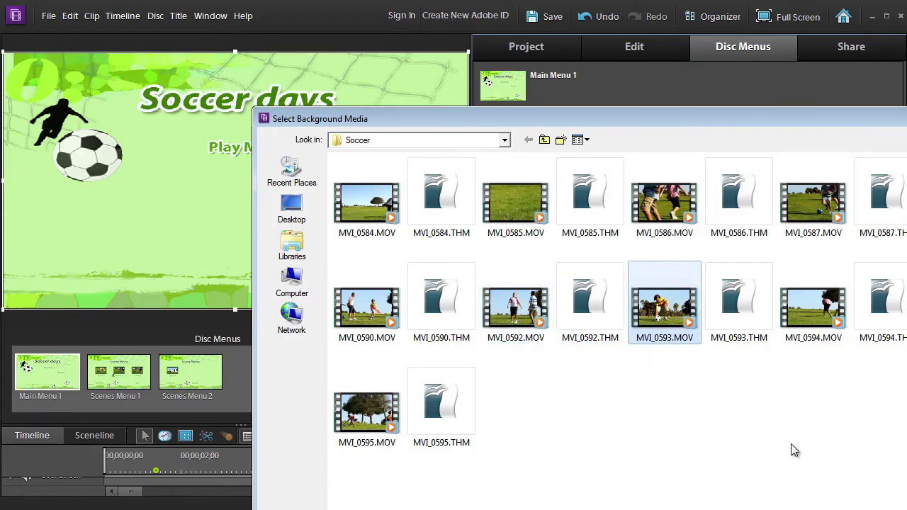
pyautogui.press('Return')
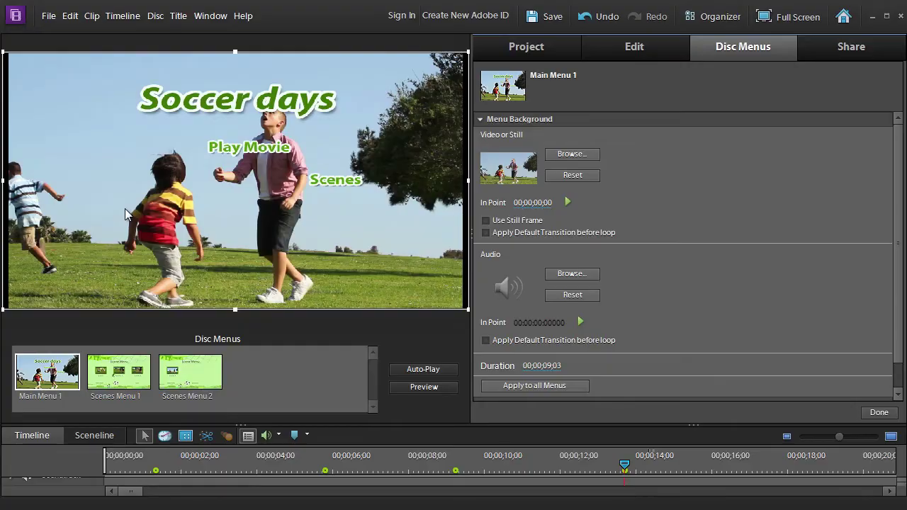
# - Remove the background audio and shorten the menu loop to 00;00;02;15
pyautogui.click(572, 297)
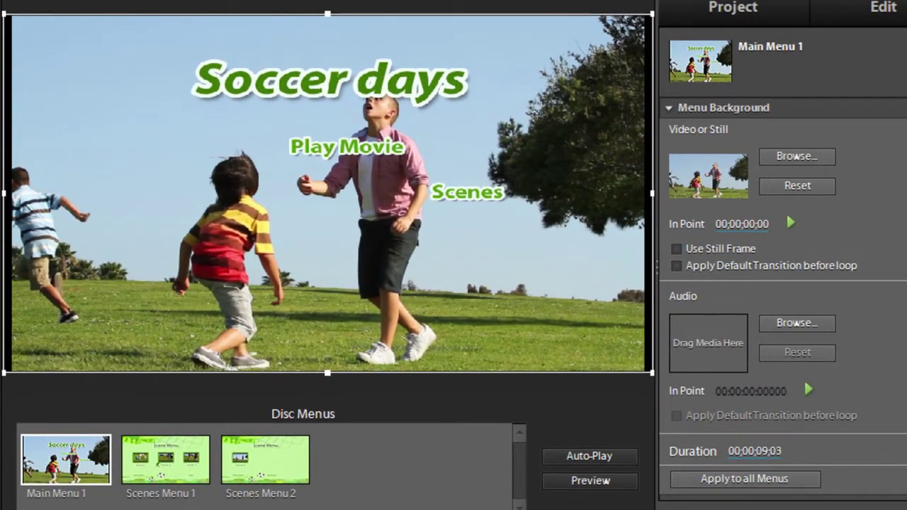
pyautogui.scroll(-1, 783, 298)
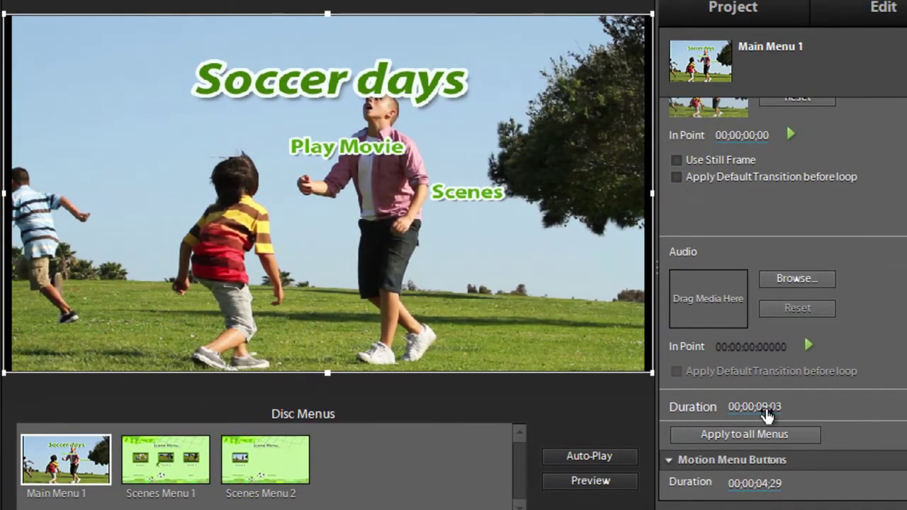
pyautogui.moveTo(767, 415); pyautogui.dragTo(730, 412)
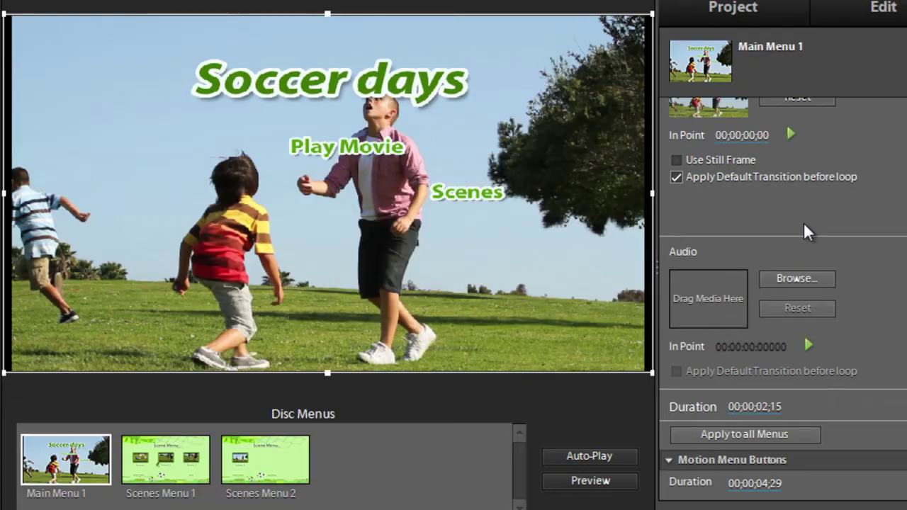
pyautogui.click(181, 468)
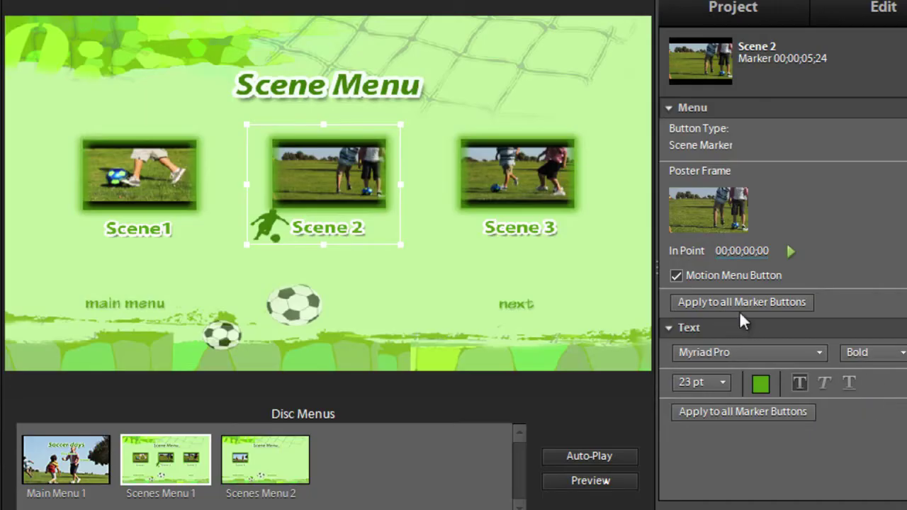
pyautogui.click(591, 482)
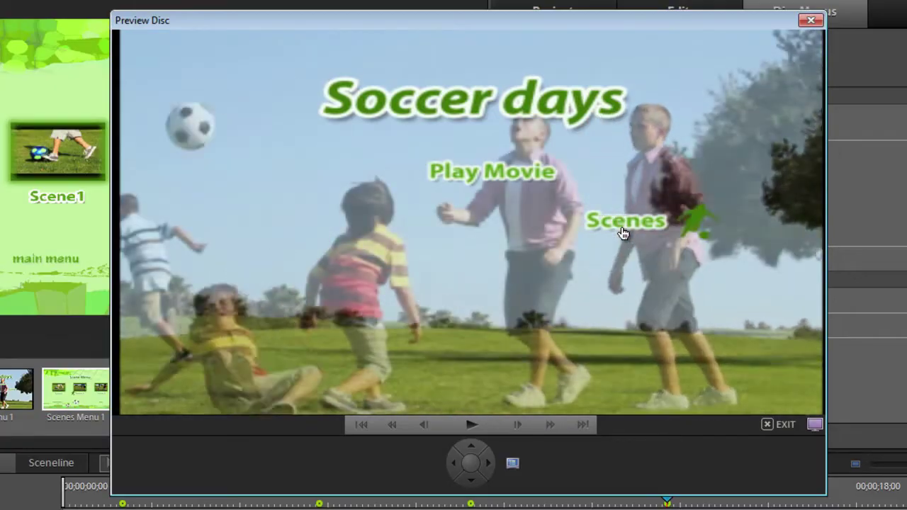
pyautogui.click(649, 276)
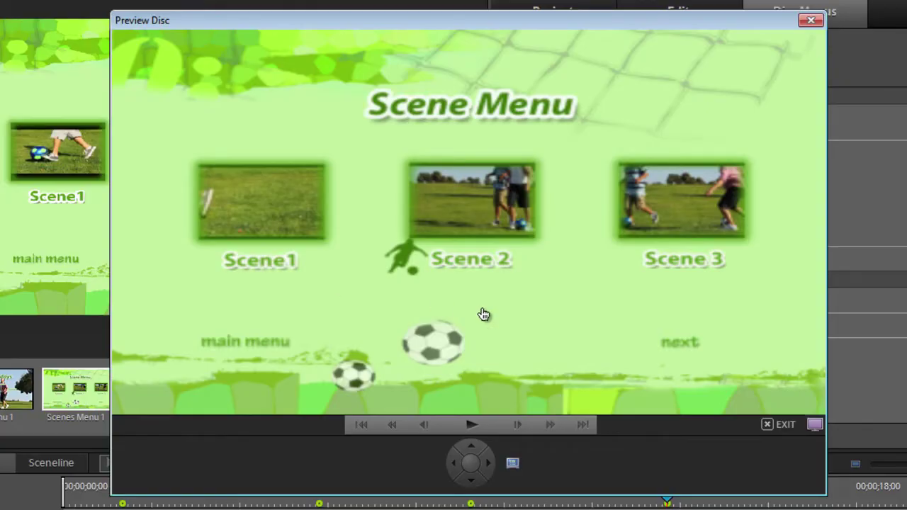
pyautogui.click(278, 270)
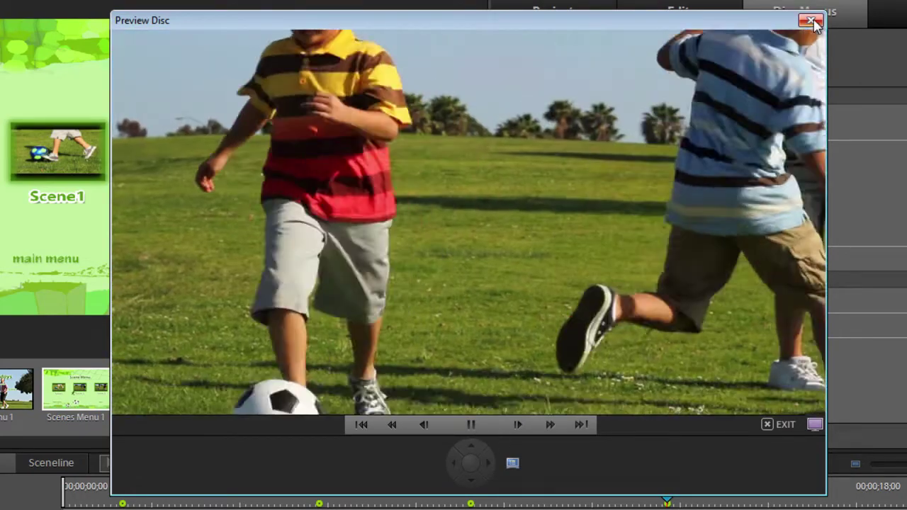
pyautogui.click(810, 21)
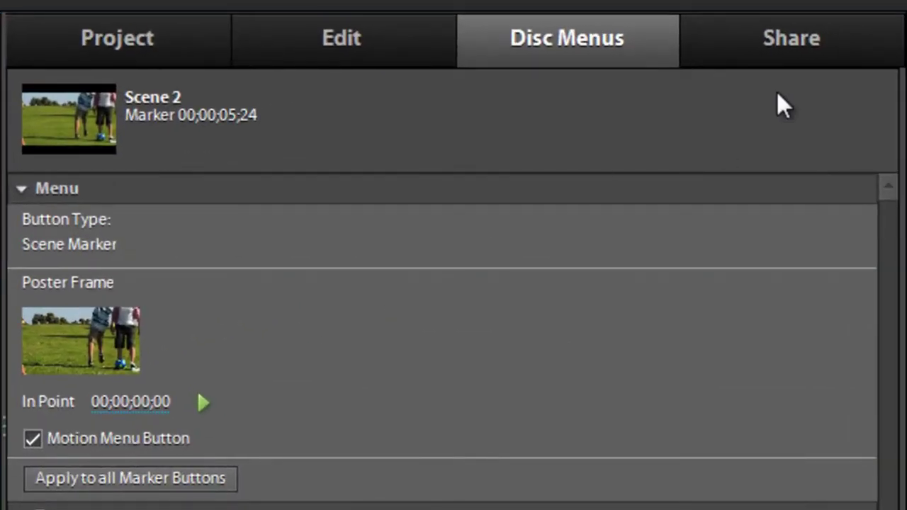
# - Choose web DVD export with the HD NTSC preset and project name 'Soccer days'
pyautogui.click(778, 45)
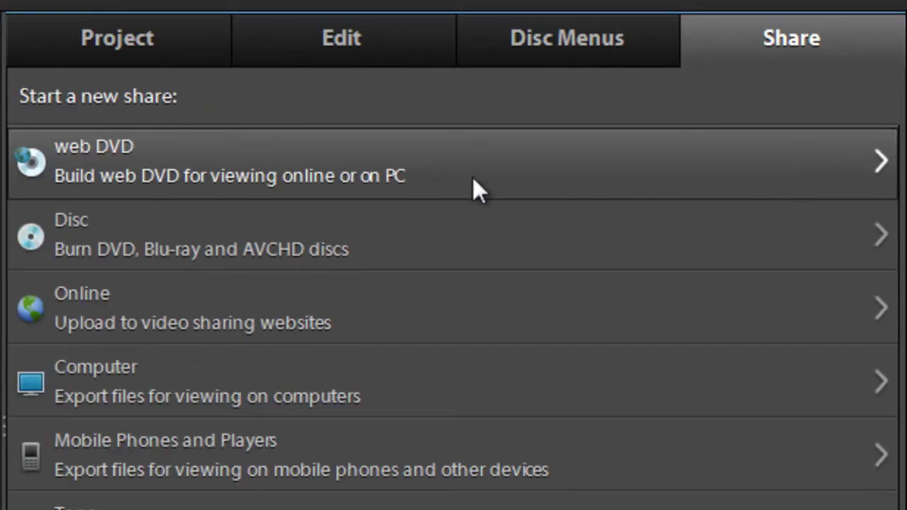
pyautogui.click(317, 170)
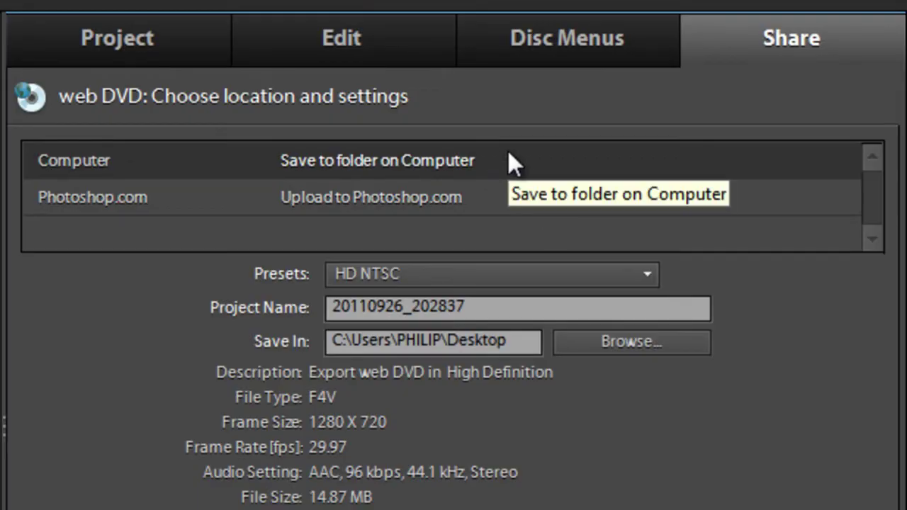
pyautogui.click(590, 276)
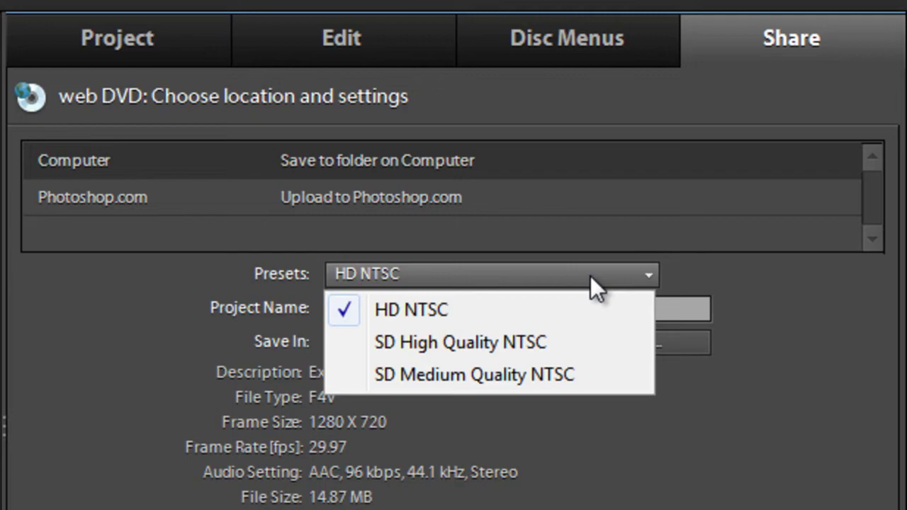
pyautogui.click(495, 318)
pyautogui.moveTo(482, 305); pyautogui.dragTo(317, 356)
pyautogui.write('Soccer days')
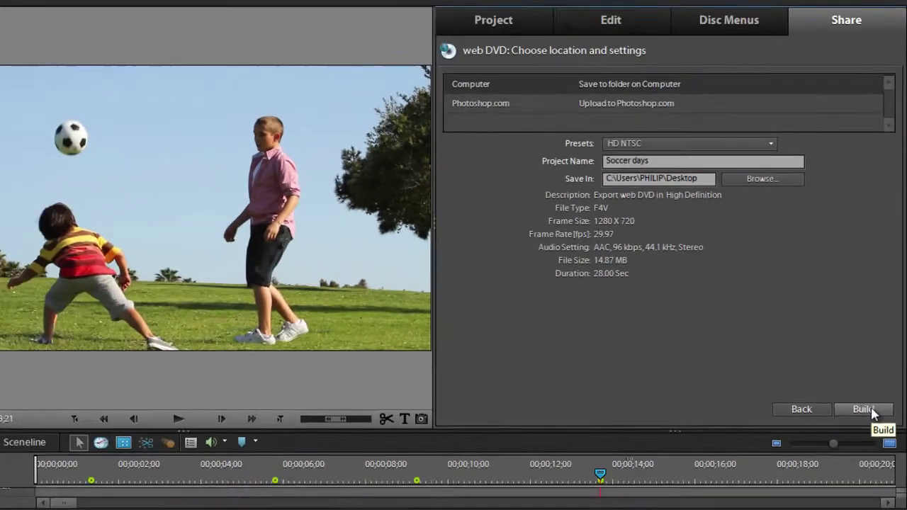
# - Build the web DVD and open Play_webDVD.html once the build completes
pyautogui.click(840, 458)
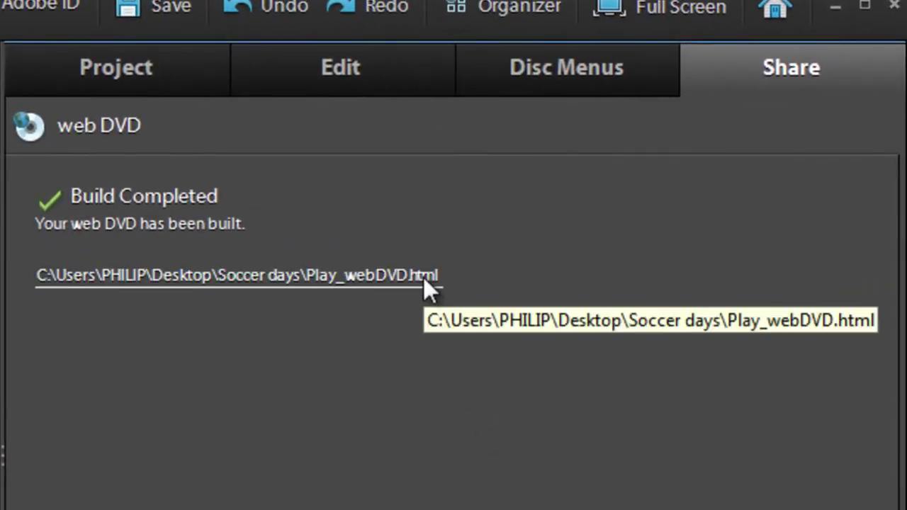
pyautogui.click(384, 278)
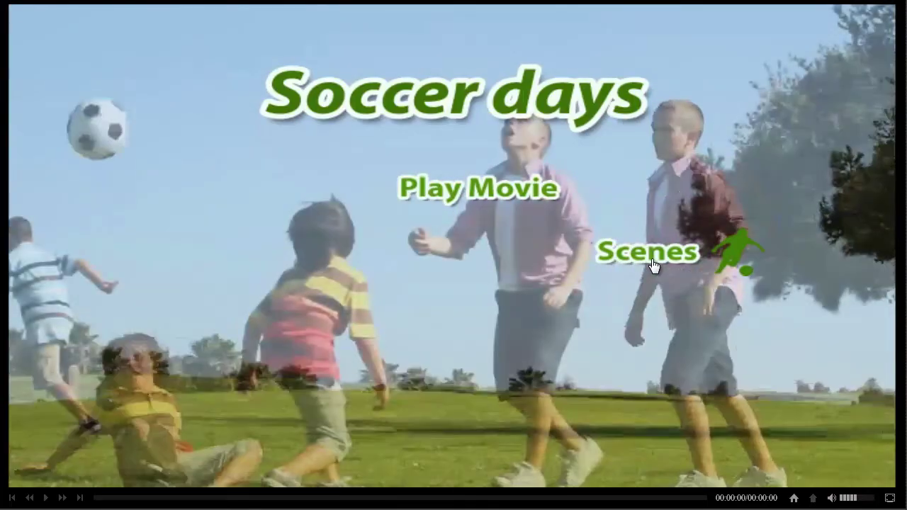
# - Browse both scene menu pages, return to the main menu, and play the movie
pyautogui.click(652, 270)
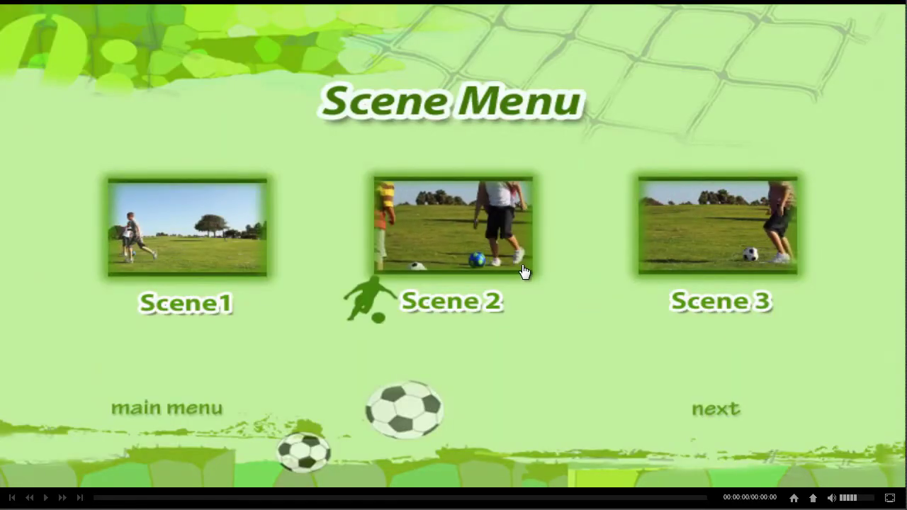
pyautogui.click(714, 416)
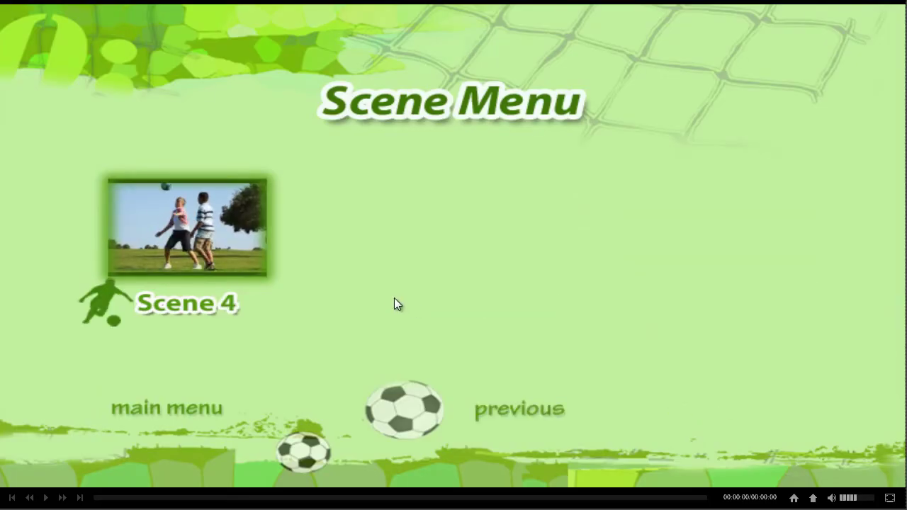
pyautogui.click(216, 410)
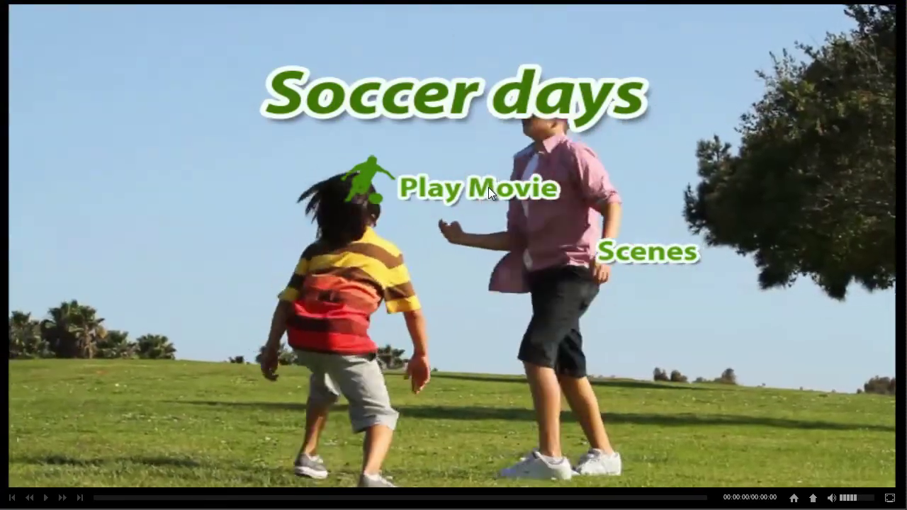
pyautogui.click(488, 187)
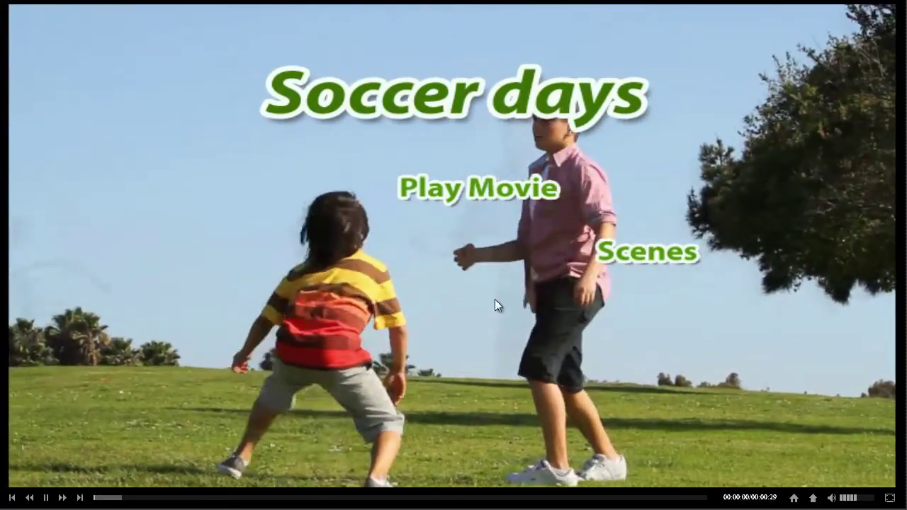